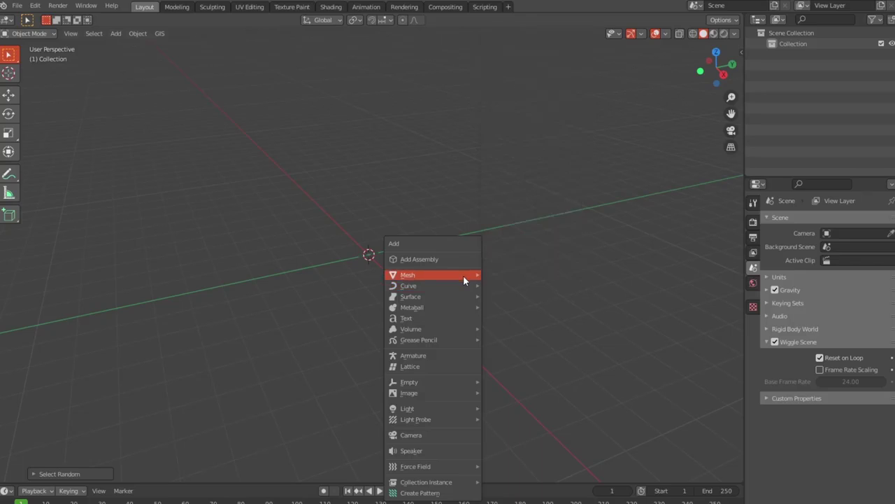
Add a 32-vertex cylinder (1 m radius, 2 m depth) at the origin and expand its cap fill setting.
mouse_move(432, 275)
click(527, 62)
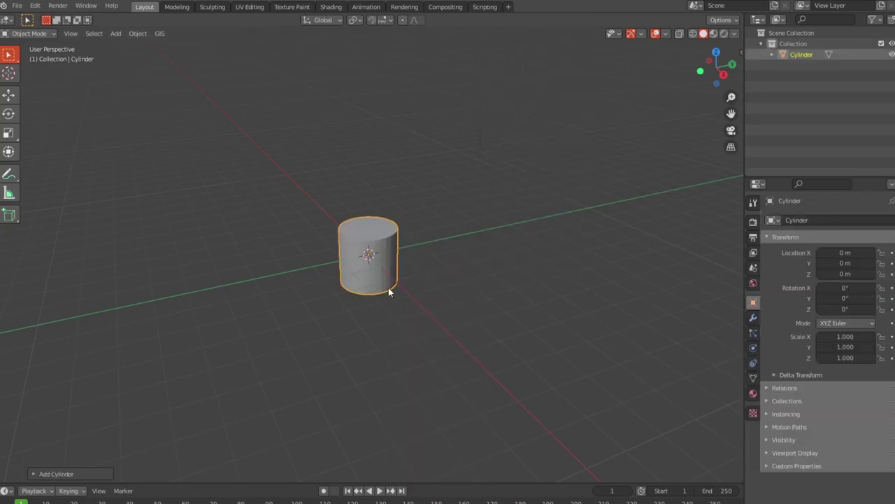
click(58, 473)
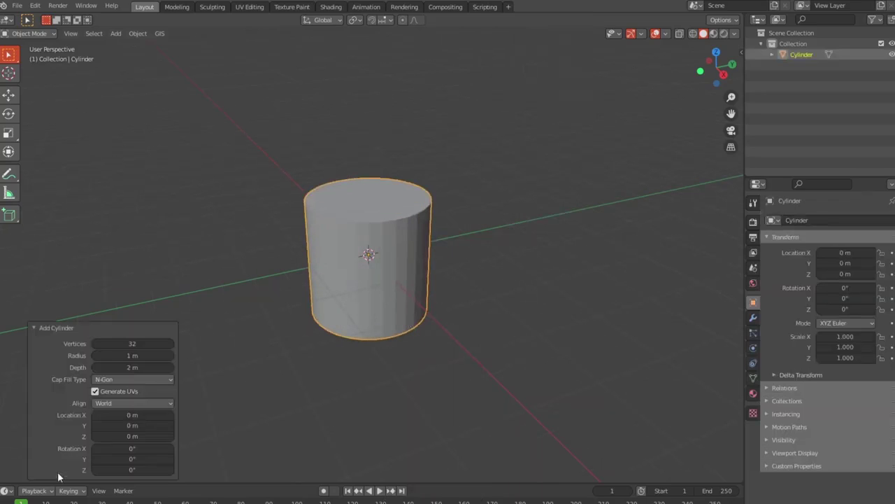
click(113, 381)
Remove the cylinder's caps, squash it along Z into a short ring and rotate it 90° about Y.
click(124, 392)
mouse_move(382, 341)
middle_down()
mouse_move(387, 370)
mouse_move(392, 357)
middle_up()
key(Tab)
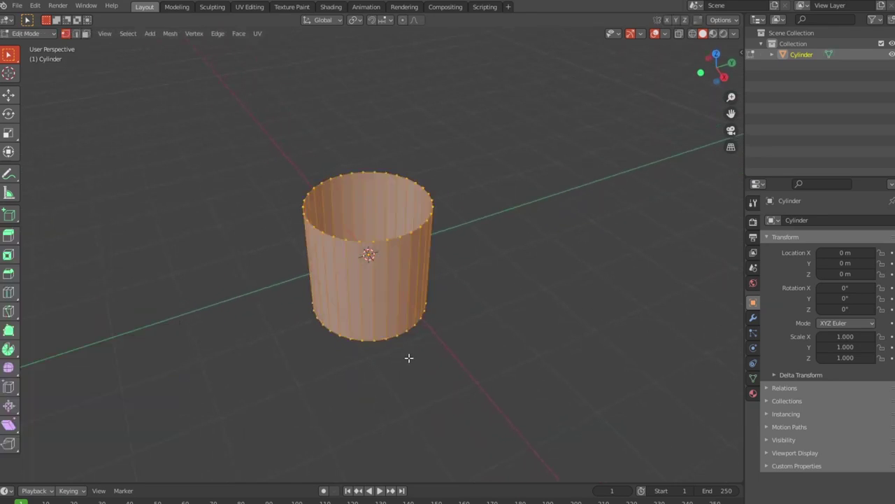
key(s)
key(z)
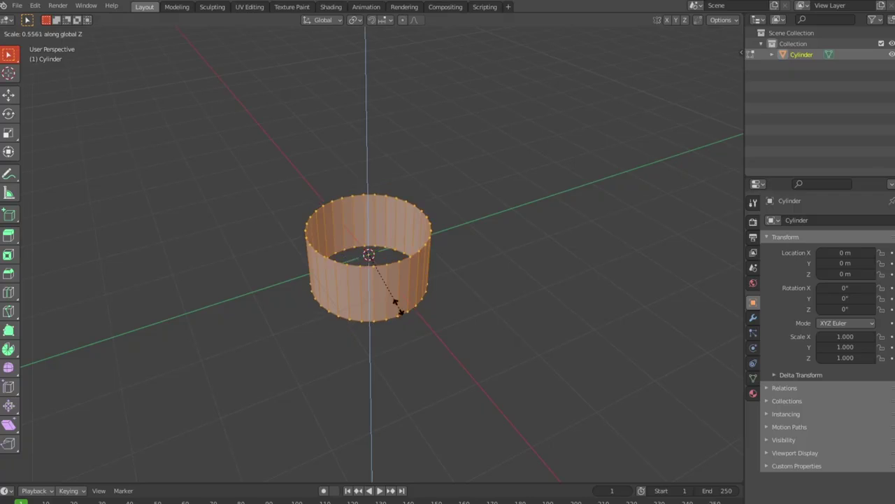
click(378, 276)
text(ry)
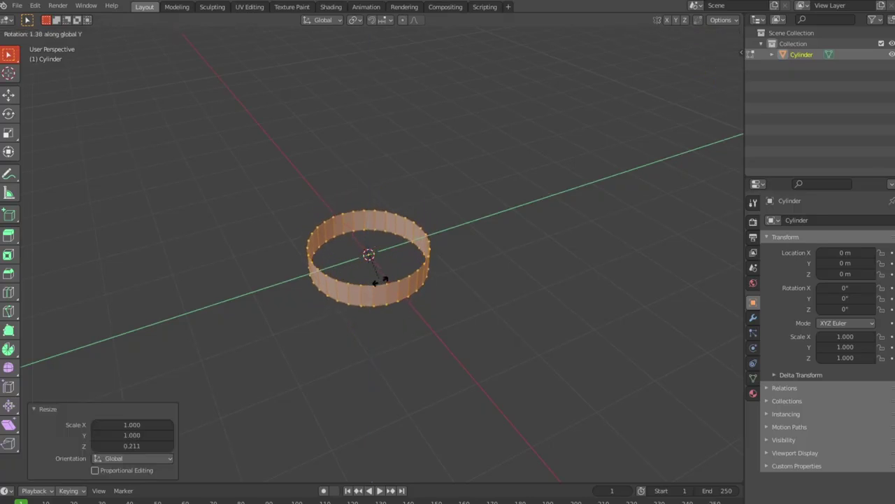
text(90)
key(Return)
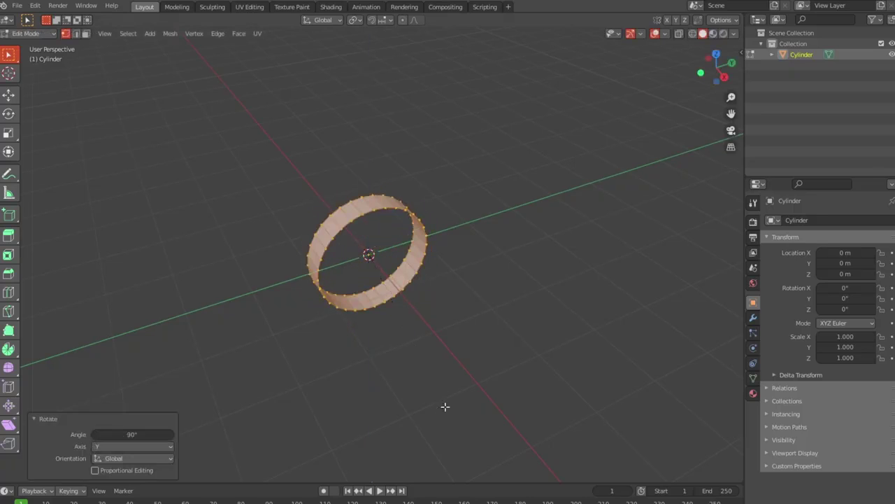
Add a centred edge loop around the ring and bevel all its edges.
scroll(444, 406, up, 5)
mouse_move(444, 406)
middle_down()
mouse_move(519, 377)
mouse_move(487, 373)
middle_up()
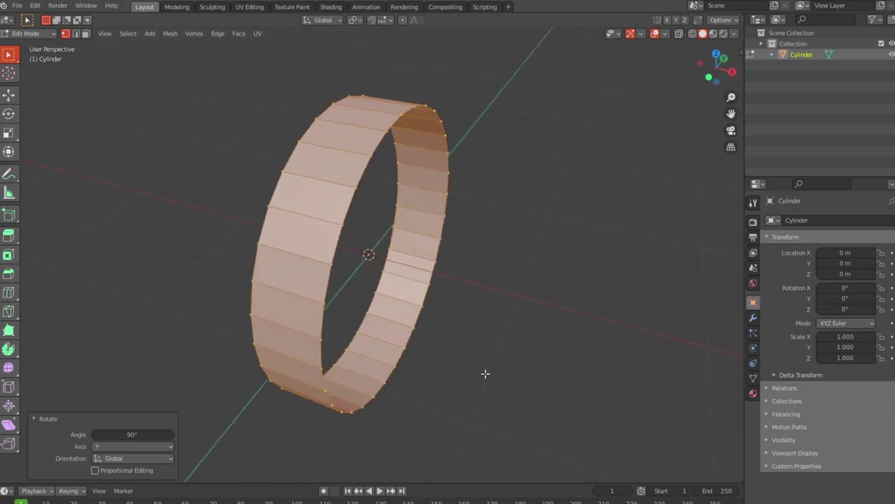
click(307, 207)
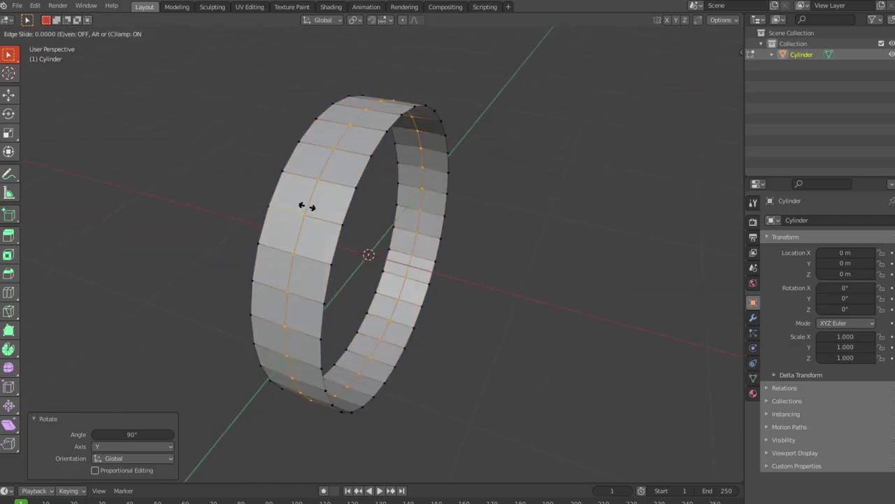
click(307, 205)
key(a)
key(ctrl+b)
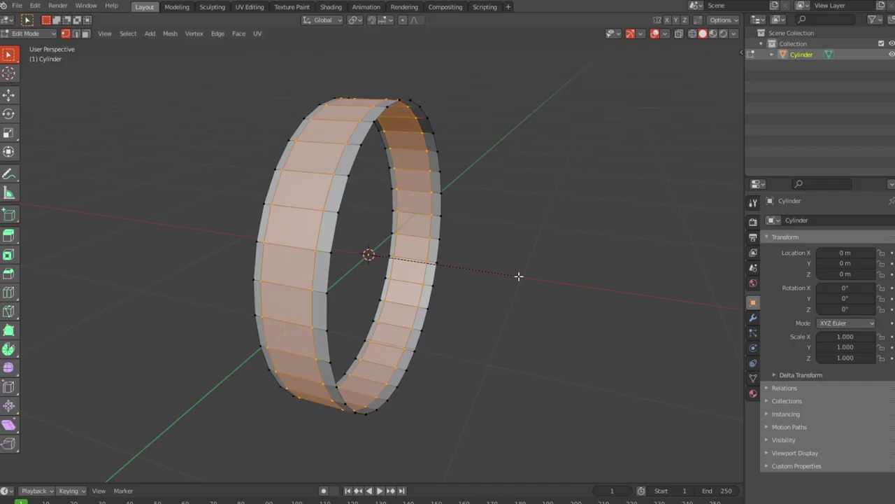
click(518, 276)
Extrude the ring's faces along their normals to give the band thickness.
key(e)
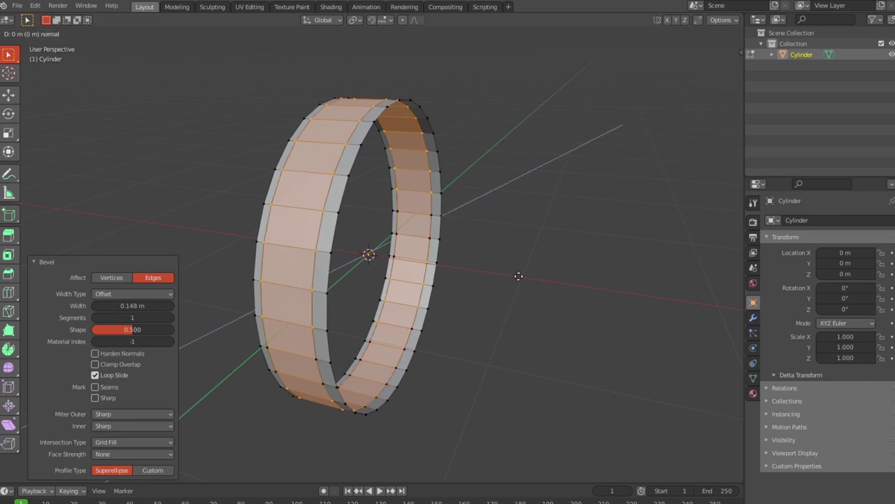
right_click(518, 275)
key(alt+e)
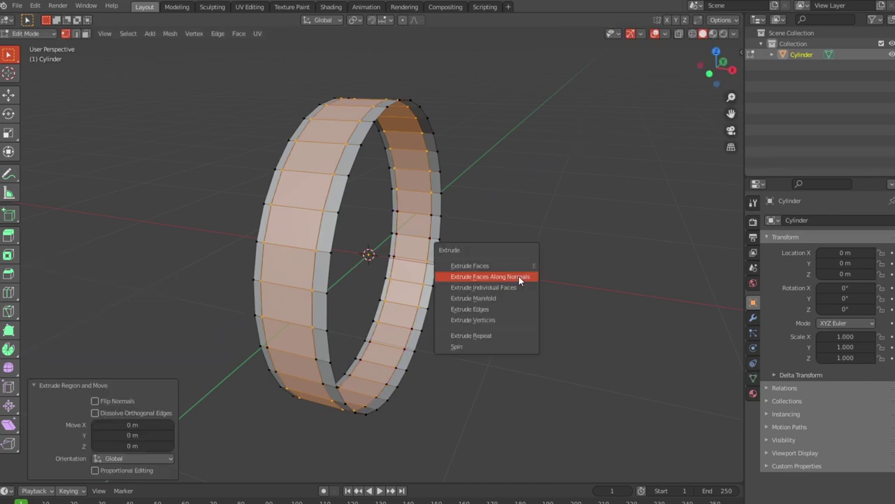
click(518, 276)
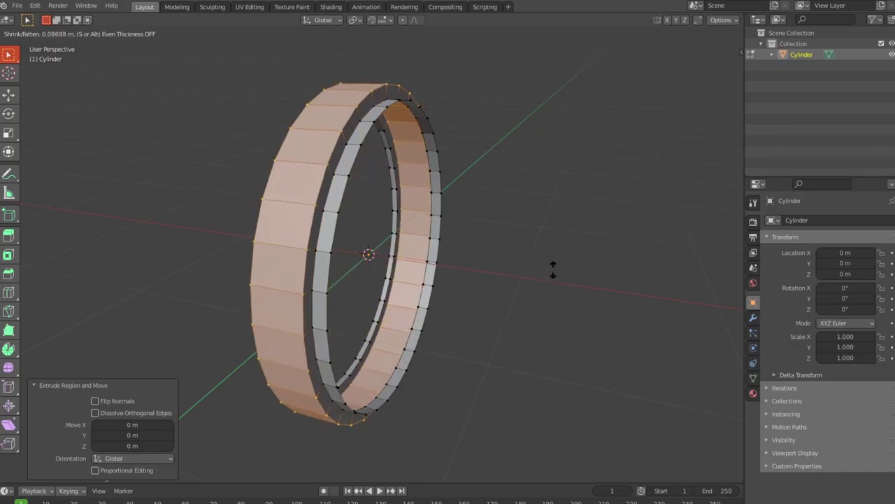
click(553, 269)
Back in Object Mode, apply smooth shading to the ring.
key(Tab)
mouse_move(552, 279)
middle_down()
mouse_move(525, 320)
mouse_move(418, 195)
mouse_move(548, 273)
mouse_move(606, 249)
mouse_move(578, 335)
mouse_move(500, 296)
mouse_move(486, 258)
middle_up()
right_click(418, 195)
click(419, 191)
In front orthographic view, add a NURBS path at the origin.
key(KP_1)
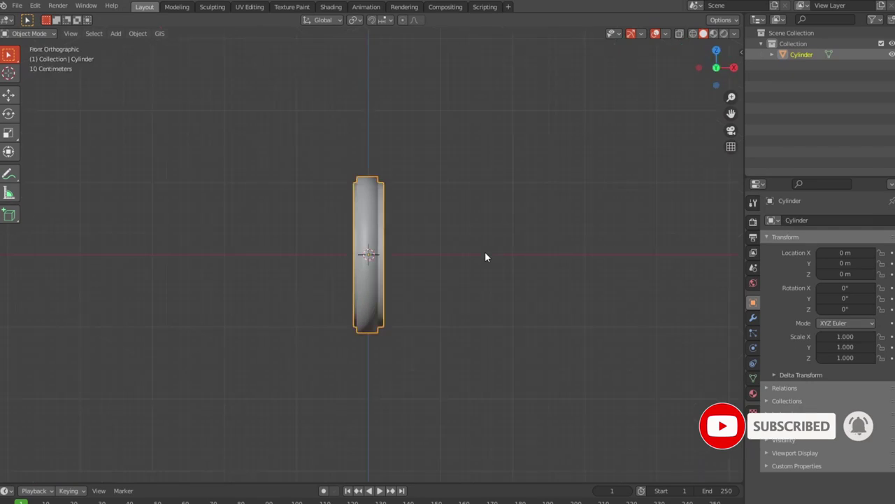
key(shift+a)
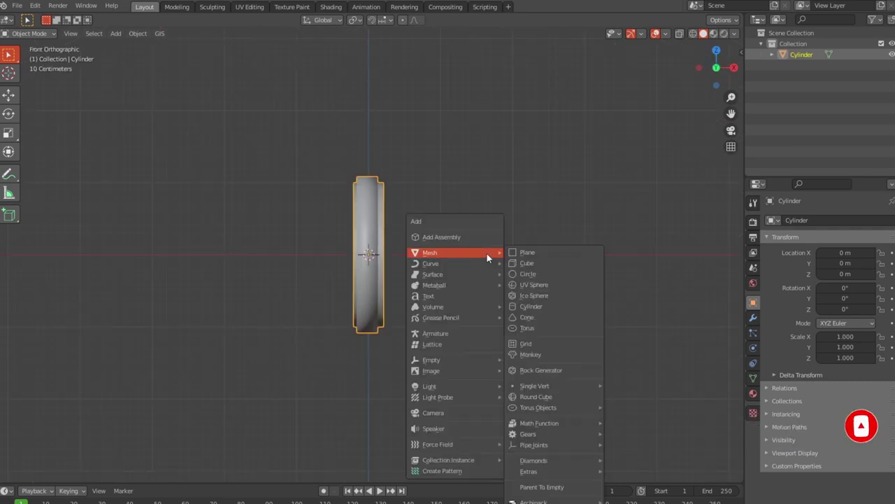
mouse_move(431, 263)
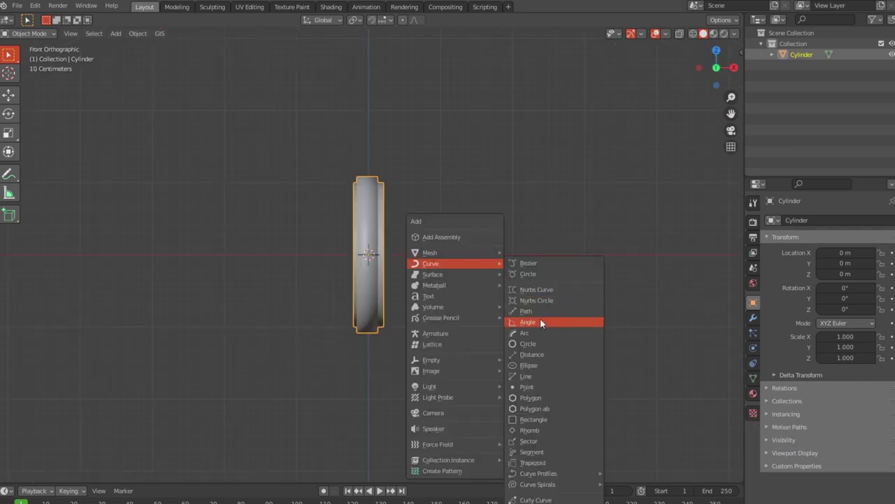
click(539, 311)
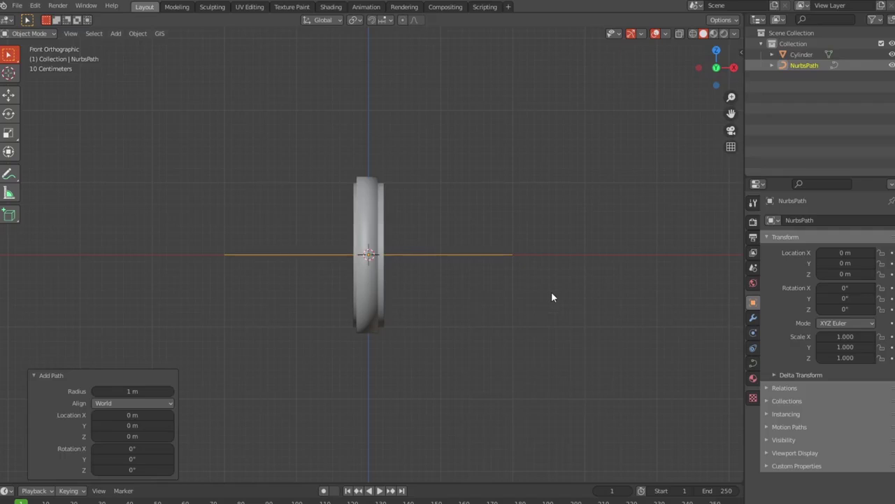
Move the path's rightmost point up-right and shift the point right of the ring.
key(Tab)
drag(489, 242, 527, 279)
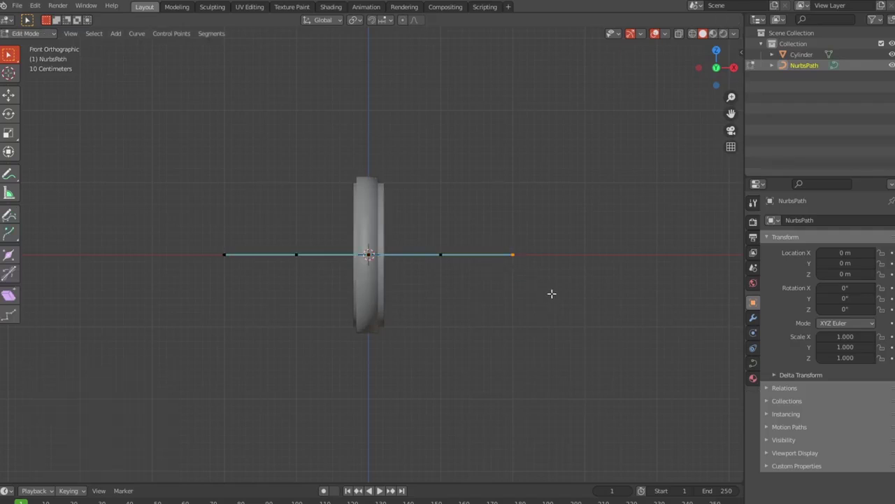
key(g)
click(606, 149)
click(440, 254)
key(g)
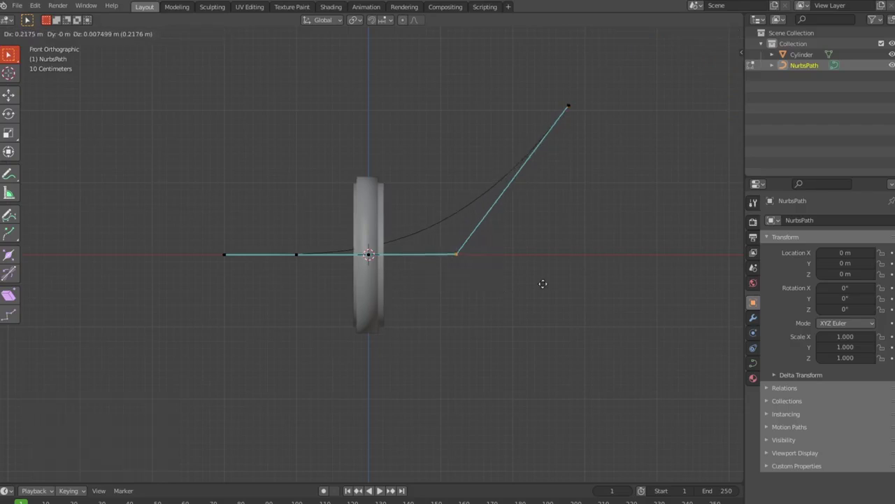
click(576, 270)
Drop the point under the ring down-right, raise the left point, and lower the leftmost point.
click(347, 261)
key(g)
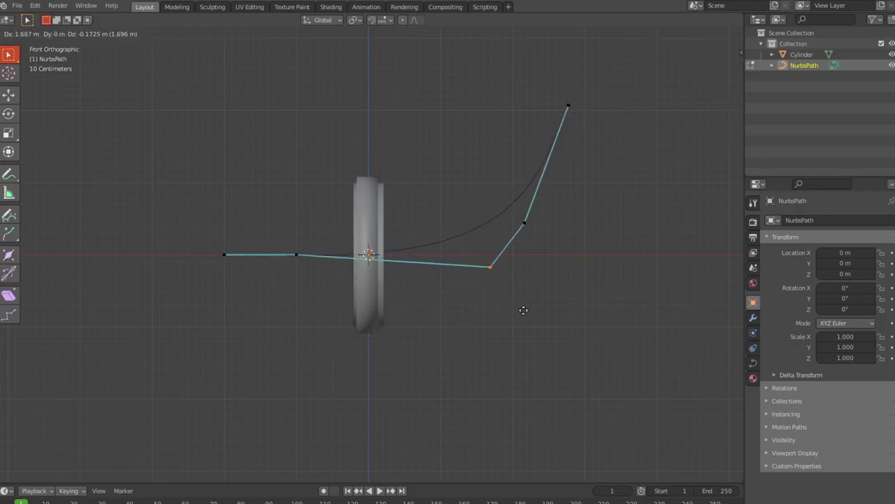
click(491, 327)
click(298, 252)
key(g)
click(292, 227)
click(221, 252)
key(g)
click(263, 323)
Extend the path's left end with three new points zigzagging leftward.
key(e)
click(127, 314)
key(e)
click(83, 200)
key(e)
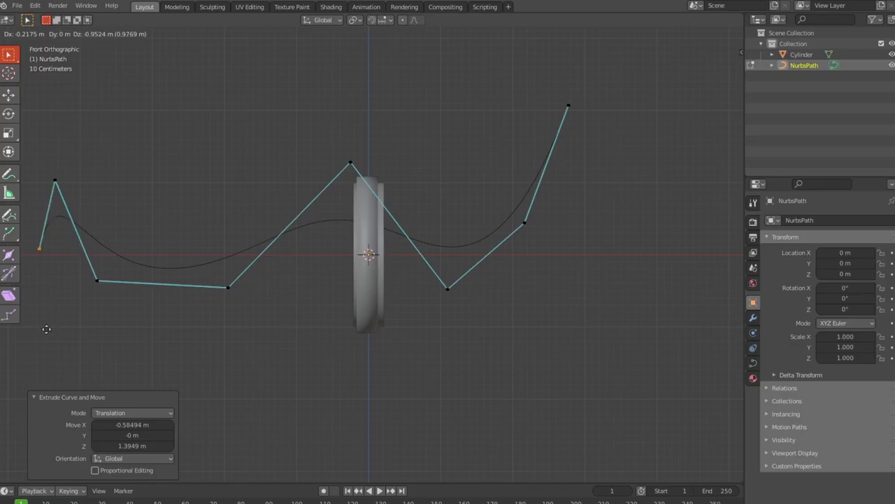
click(40, 335)
Select the path's top-right end and extend it with a new point beyond.
drag(545, 243, 548, 246)
key(e)
click(550, 247)
drag(539, 96, 629, 150)
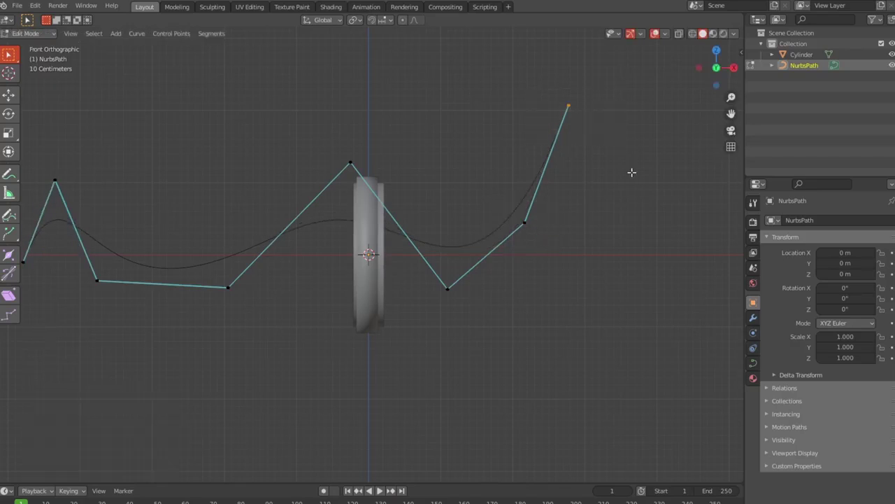
key(e)
click(724, 146)
Add four more points across the top and down the right side, curling back inward.
scroll(656, 162, down, 4)
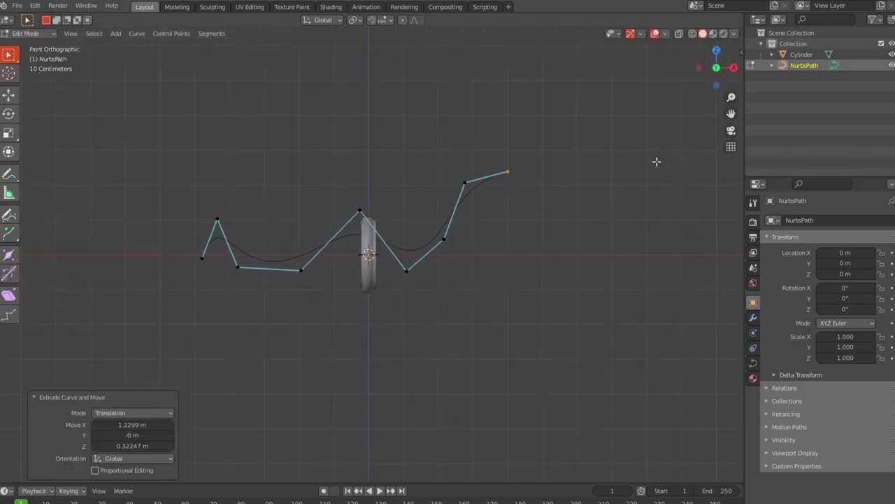
key(e)
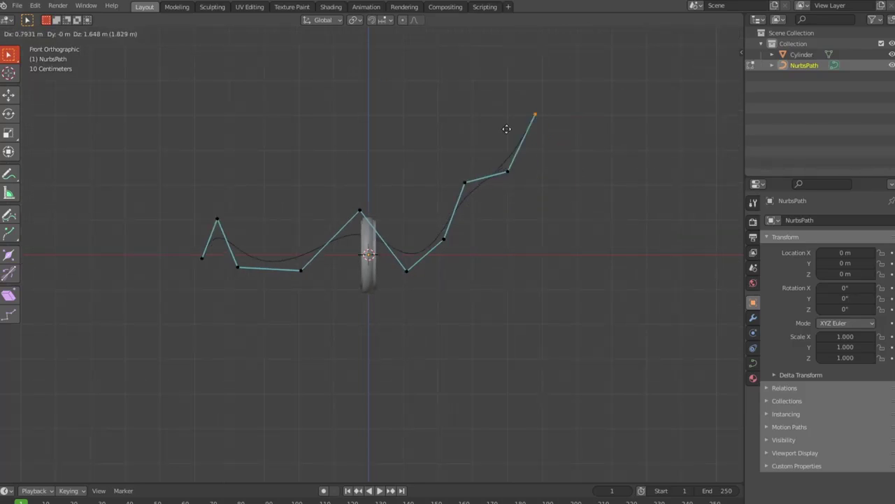
click(493, 106)
key(e)
click(606, 107)
key(e)
click(683, 213)
key(e)
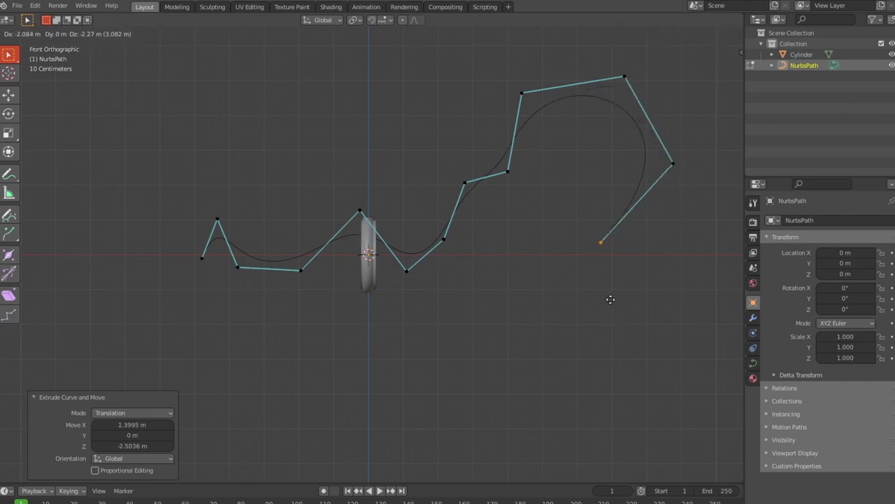
click(568, 294)
key(Tab)
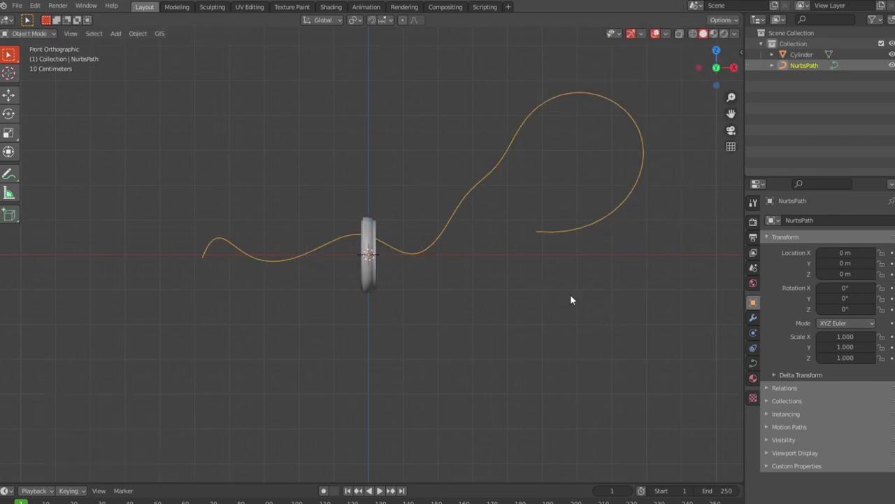
middle_drag(507, 292, 548, 320)
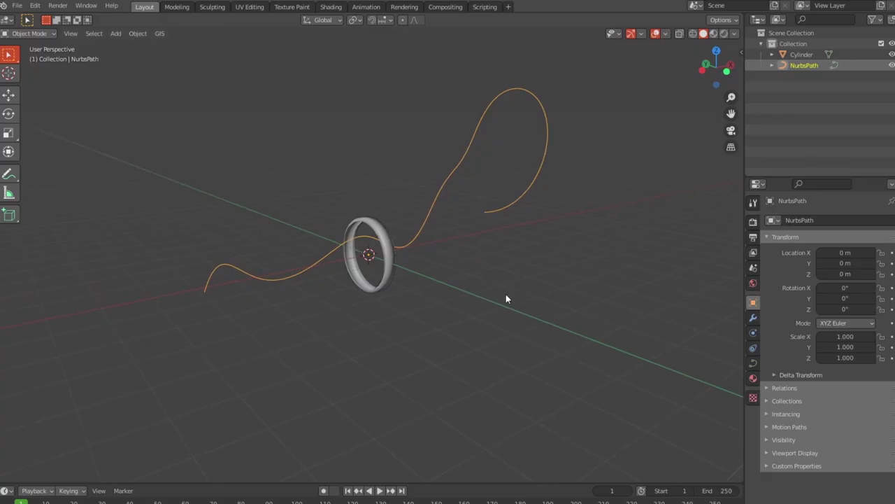
Give the Cylinder an Array modifier with count 200, followed by a Curve modifier.
click(753, 318)
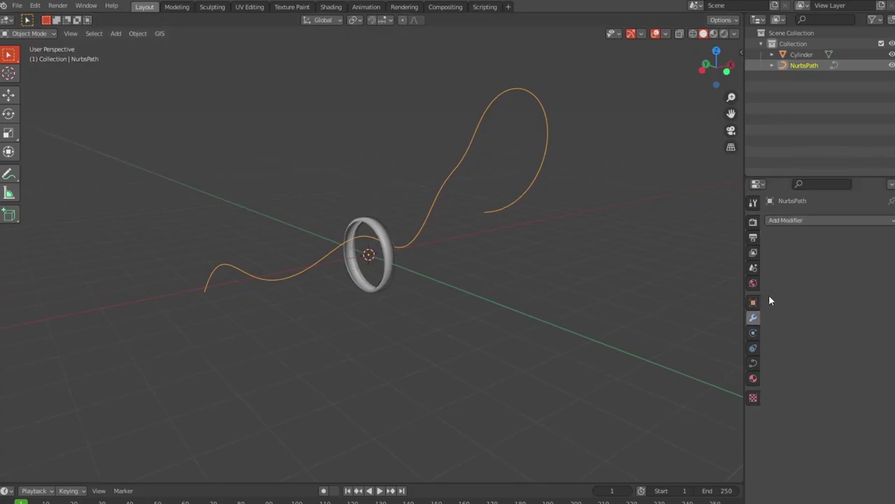
click(801, 221)
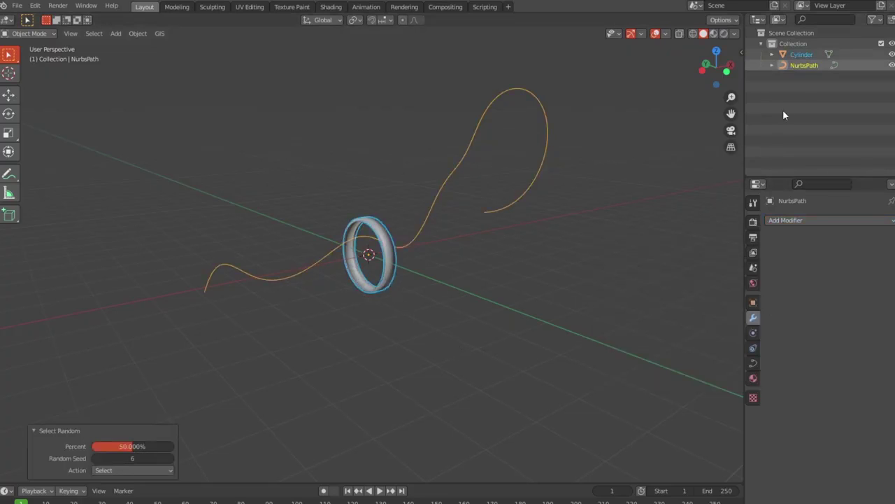
click(798, 55)
click(803, 221)
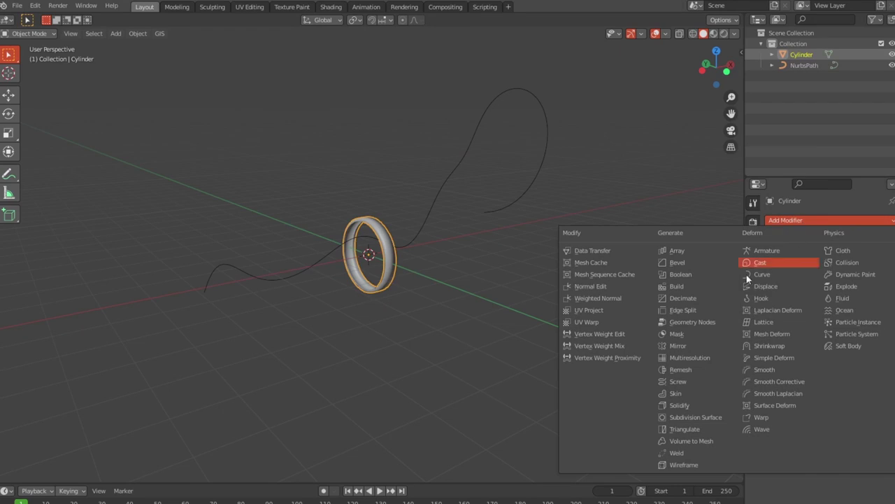
click(705, 248)
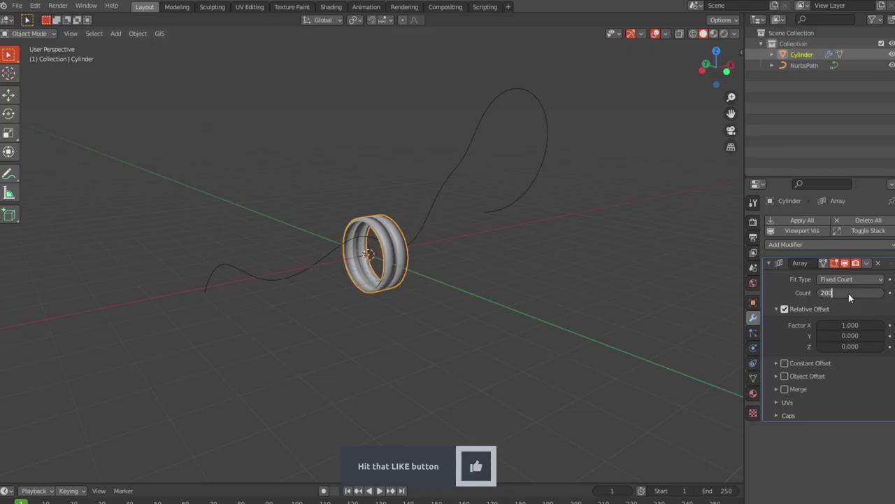
key(Return)
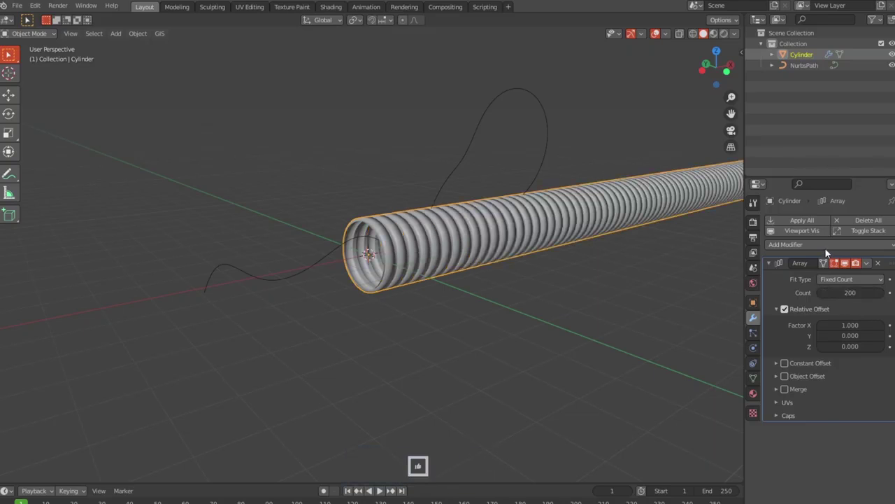
click(825, 245)
click(789, 295)
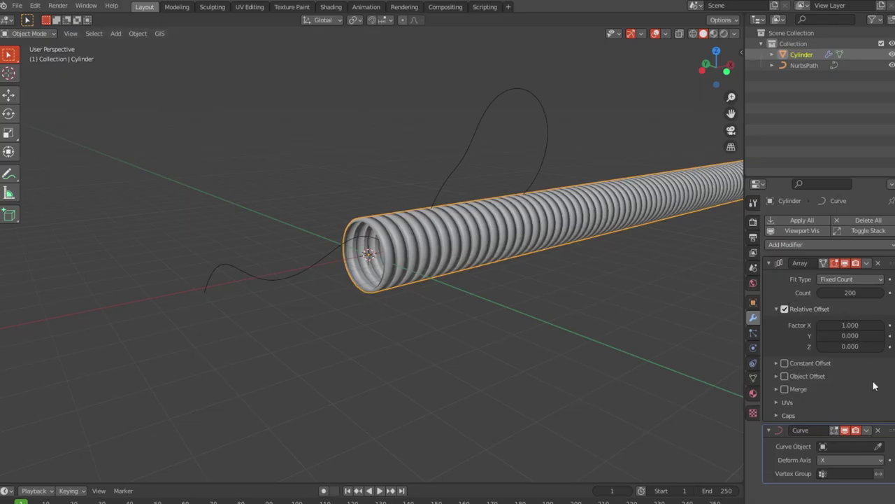
Set NurbsPath as the Curve modifier's object and lower the Array count to 46.
click(546, 145)
middle_drag(578, 273, 693, 273)
mouse_move(850, 292)
mouse_down()
mouse_move(829, 293)
mouse_move(864, 292)
mouse_move(890, 278)
mouse_up()
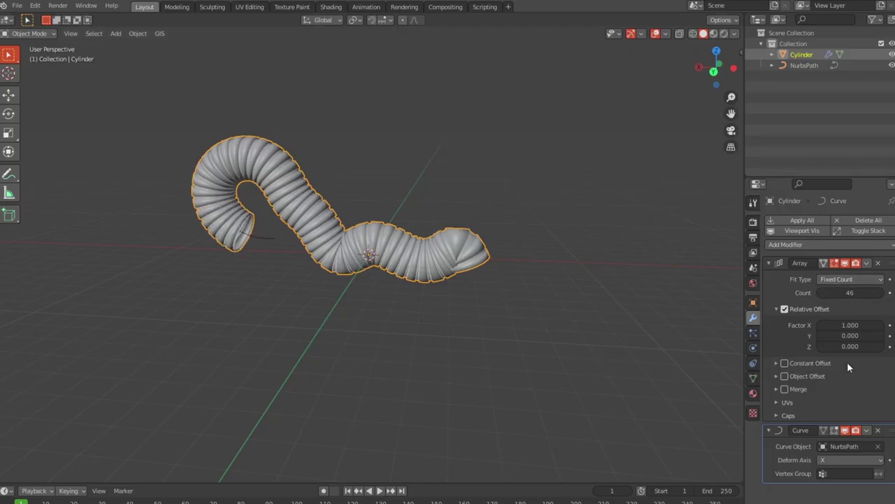
middle_drag(332, 337, 260, 326)
Make NurbsPath the active object and enter Edit Mode on its control points.
key(Tab)
middle_drag(438, 314, 381, 302)
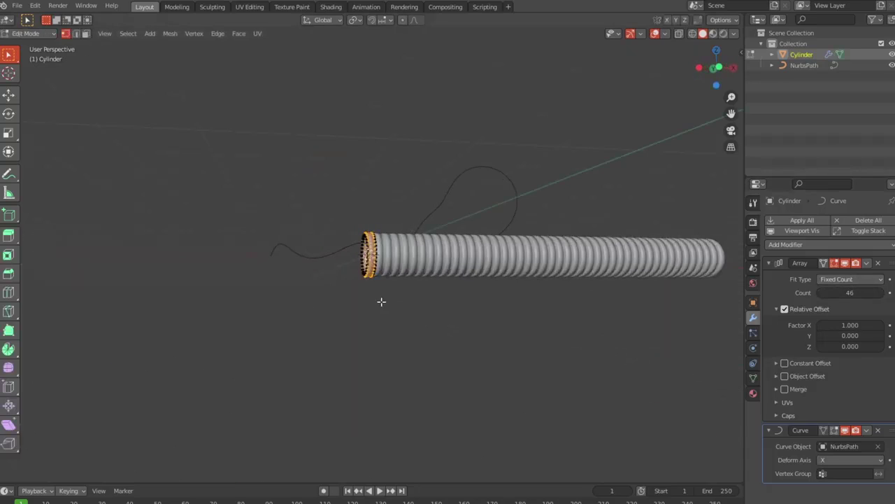
key(Tab)
click(515, 320)
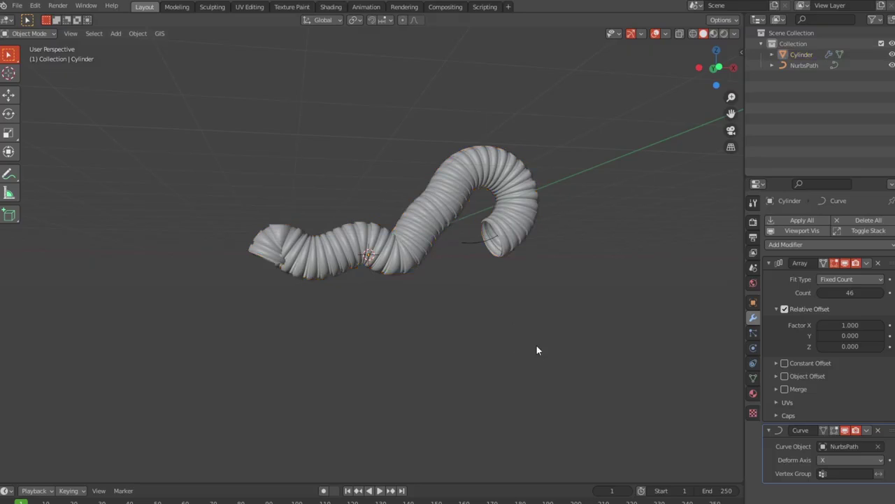
click(471, 243)
click(471, 242)
key(Tab)
mouse_move(490, 292)
middle_down()
mouse_move(518, 329)
mouse_move(488, 337)
middle_up()
key(Tab)
click(805, 65)
key(Tab)
mouse_move(550, 285)
middle_down()
mouse_move(495, 259)
mouse_move(505, 244)
middle_up()
In front view, reposition the end point and alternately raise and lower the left-side control points.
key(KP_1)
scroll(80, 298, up, 1)
scroll(81, 297, up, 2)
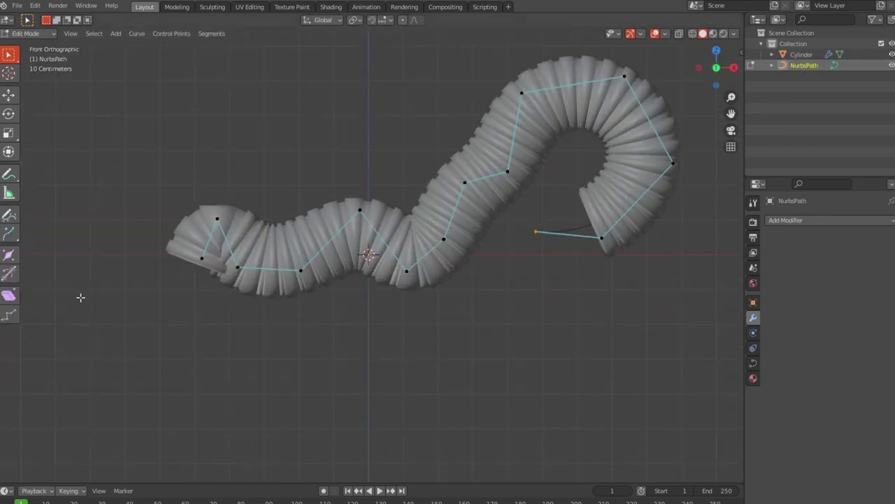
key(g)
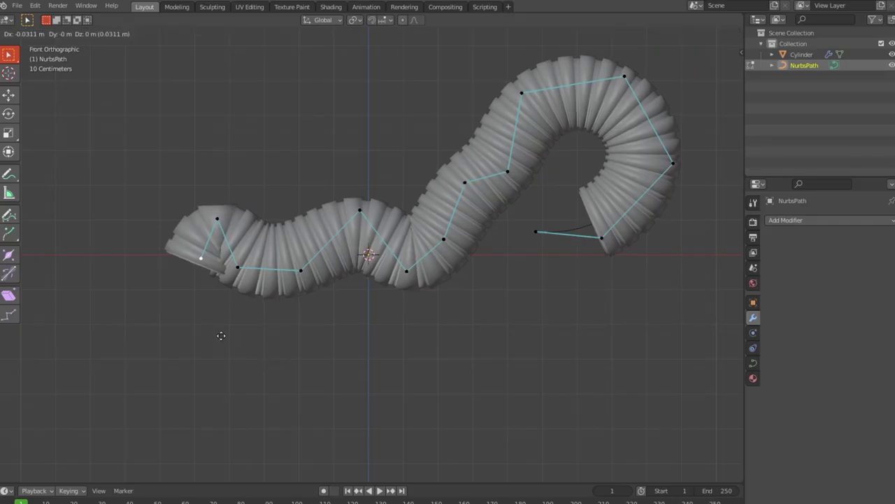
click(155, 271)
drag(217, 219, 210, 131)
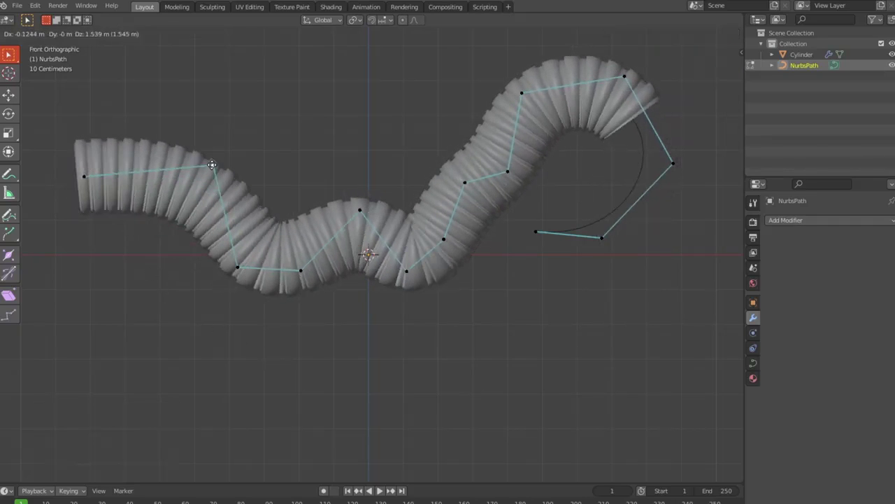
drag(297, 270, 342, 321)
drag(359, 210, 364, 150)
Move a pair of neighbouring control points up and right, then reposition the top point.
drag(506, 285, 393, 214)
key(g)
click(476, 209)
key(g)
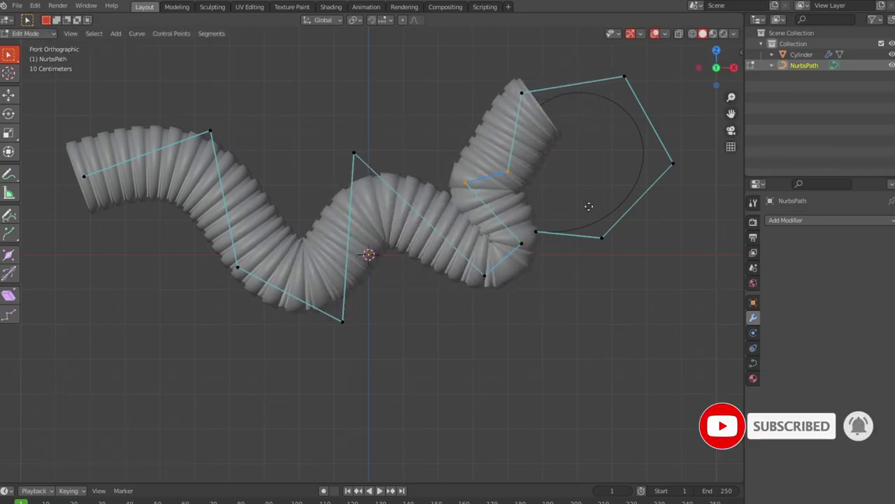
click(646, 174)
click(522, 92)
key(g)
click(667, 114)
Shift the top-right point down, push the lower point down-right, and drop the right-side point.
click(649, 64)
key(g)
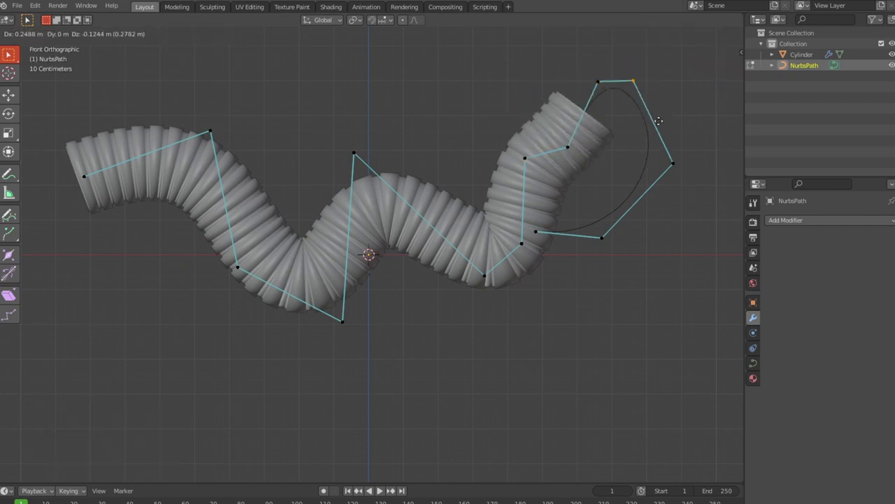
click(692, 132)
click(535, 232)
key(g)
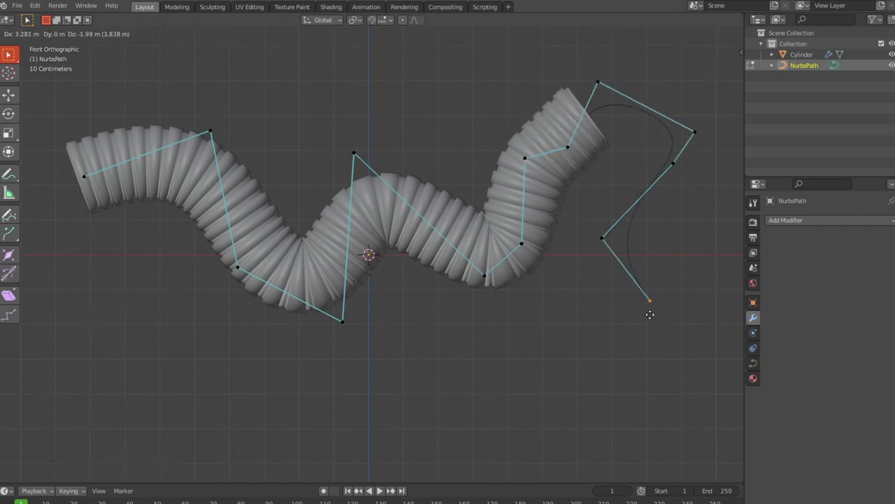
click(635, 314)
drag(660, 144, 728, 201)
key(g)
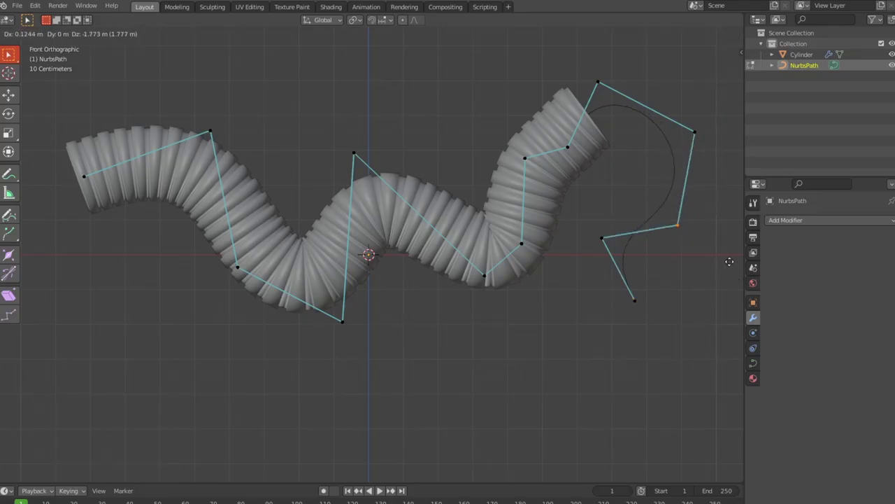
click(729, 262)
scroll(525, 301, down, 3)
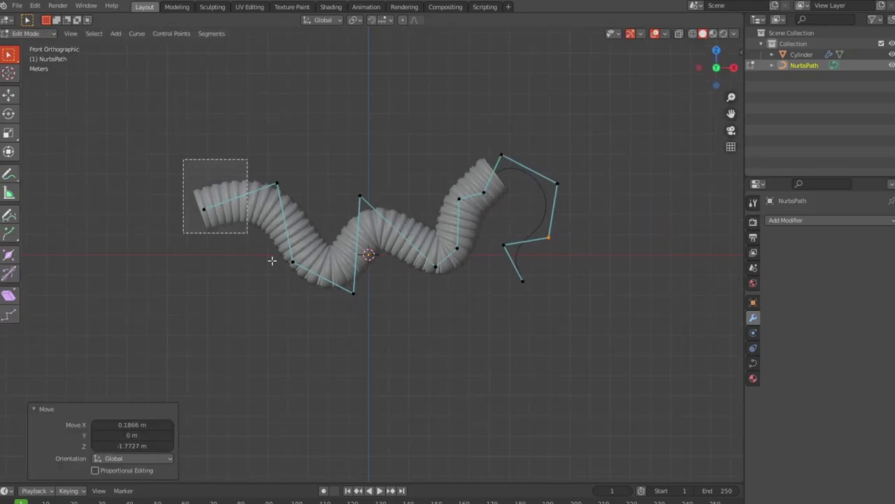
Move the three left points, bend the middle point, and shift the right-hand points up-right.
drag(179, 166, 322, 332)
key(g)
click(222, 303)
drag(341, 163, 390, 230)
key(g)
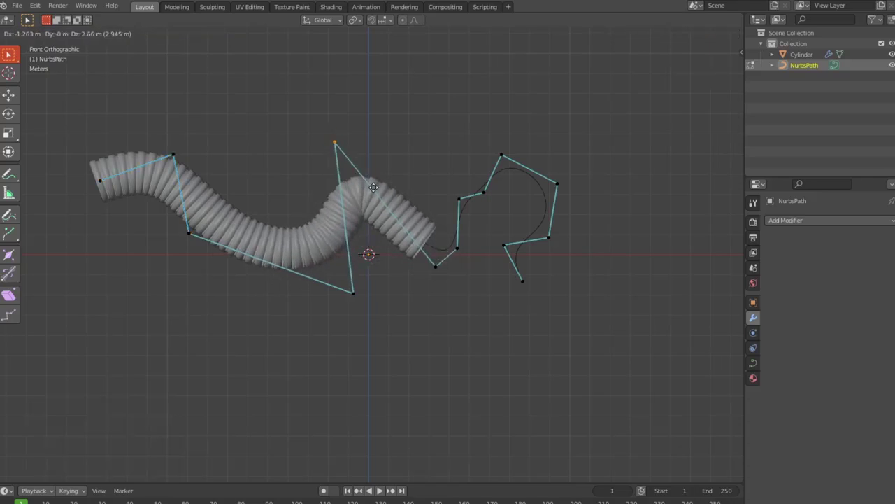
click(422, 349)
drag(430, 126, 594, 291)
key(g)
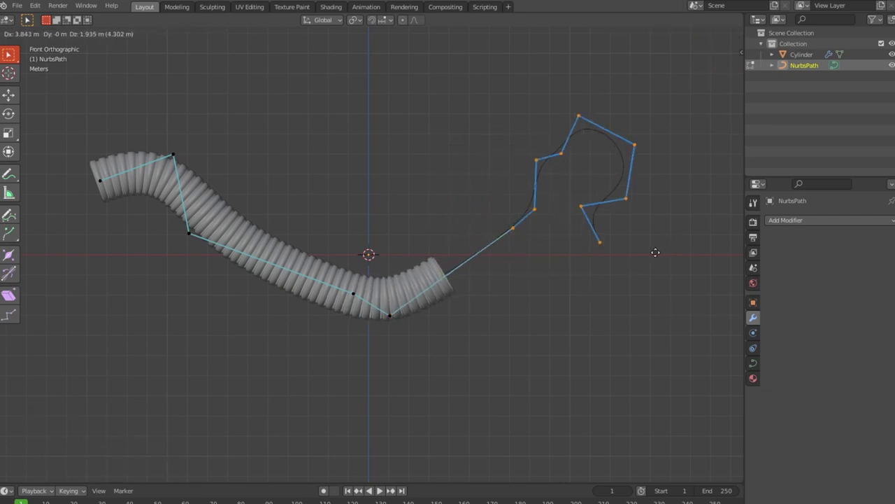
click(641, 254)
Push the top-right points further out, drop the lower-right points and pull the end point down.
drag(510, 104, 671, 233)
key(g)
click(675, 192)
drag(580, 145, 639, 189)
key(g)
click(713, 292)
click(584, 244)
key(g)
click(701, 384)
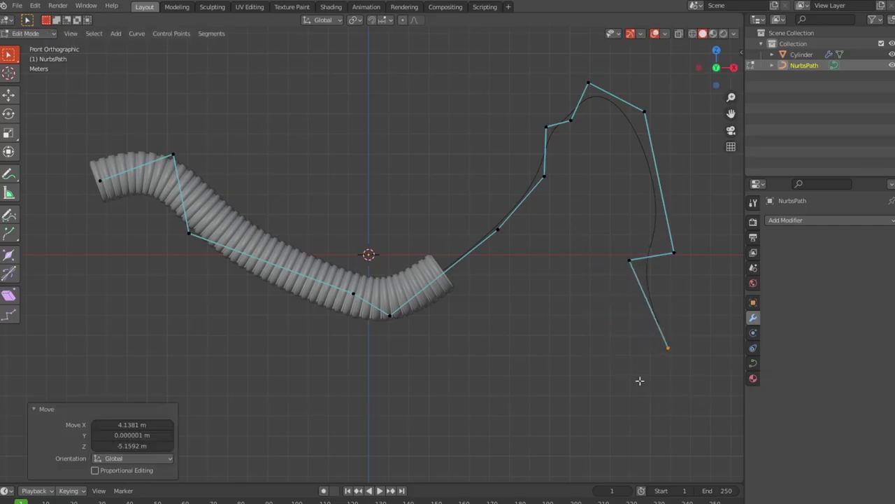
key(Tab)
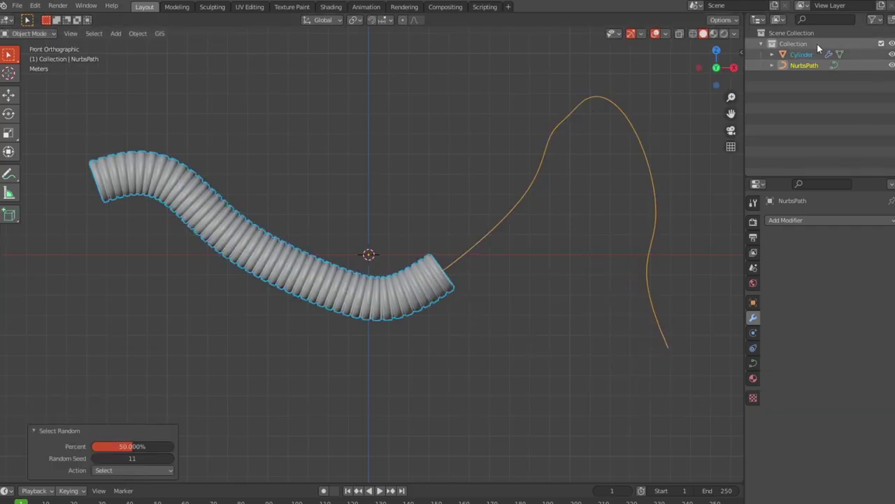
Raise the Cylinder's Array modifier count to 109 so the rings cover the entire NurbsPath.
click(810, 55)
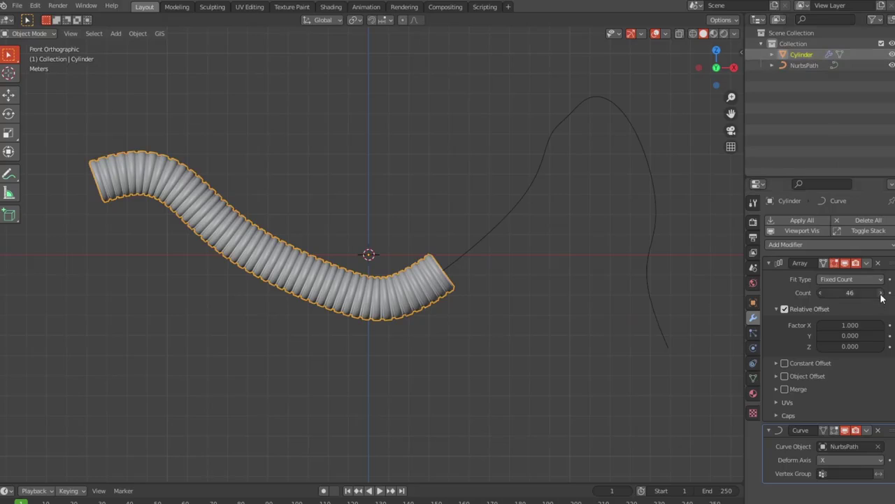
drag(850, 292, 864, 292)
mouse_move(518, 256)
middle_down()
mouse_move(672, 284)
mouse_move(568, 243)
mouse_move(511, 256)
mouse_move(405, 248)
mouse_move(380, 207)
mouse_move(582, 251)
mouse_move(564, 252)
middle_up()
scroll(563, 252, up, 4)
scroll(562, 259, up, 4)
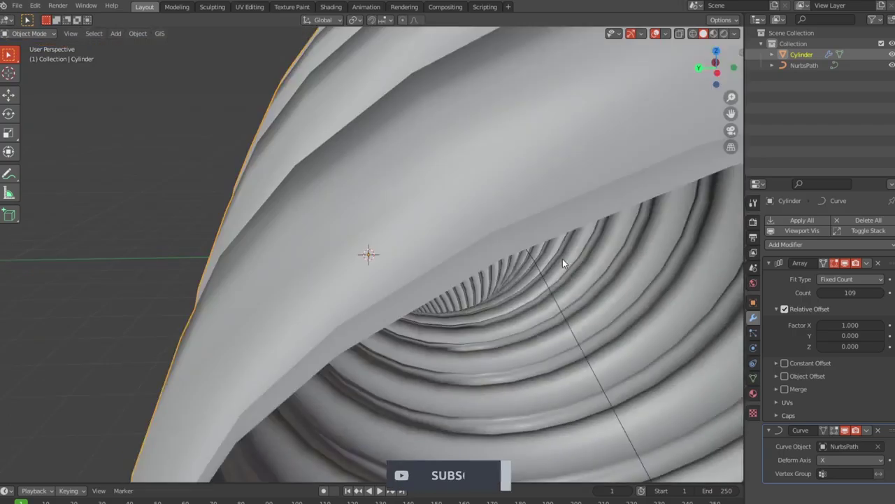
scroll(562, 259, up, 2)
scroll(558, 254, up, 2)
scroll(558, 254, up, 2)
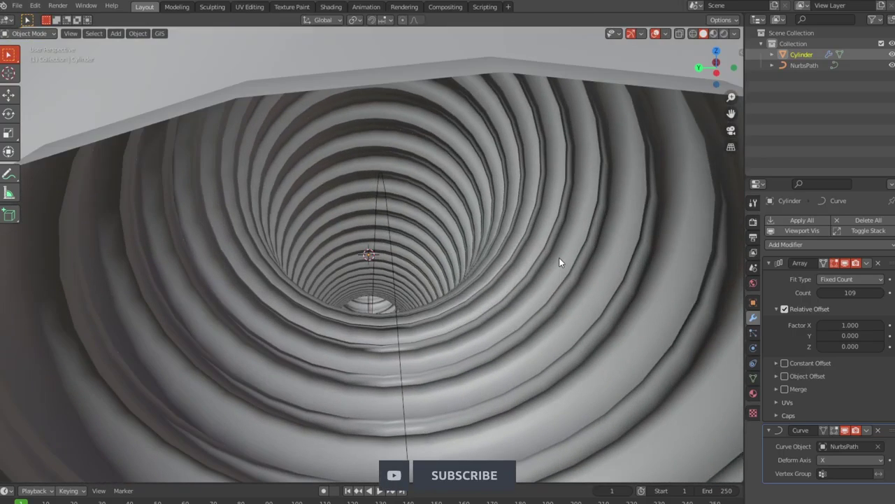
scroll(559, 257, down, 4)
scroll(562, 260, down, 2)
scroll(615, 266, down, 5)
scroll(564, 287, down, 3)
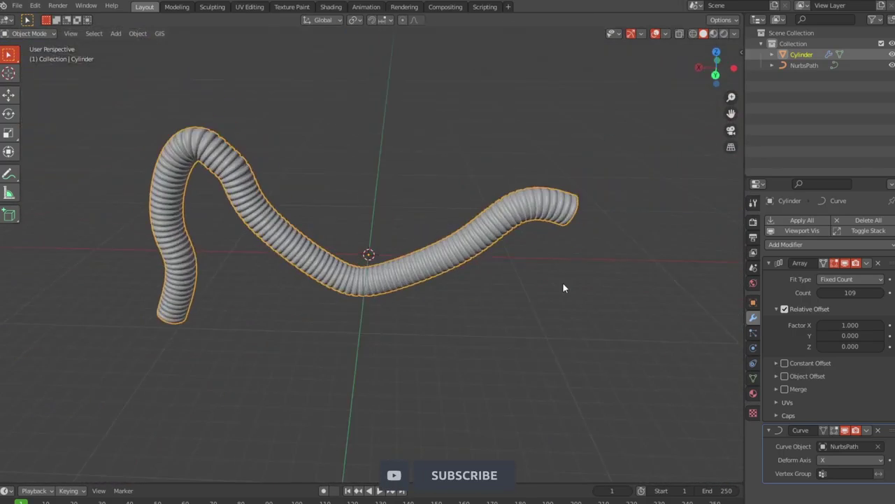
middle_drag(564, 288, 379, 447)
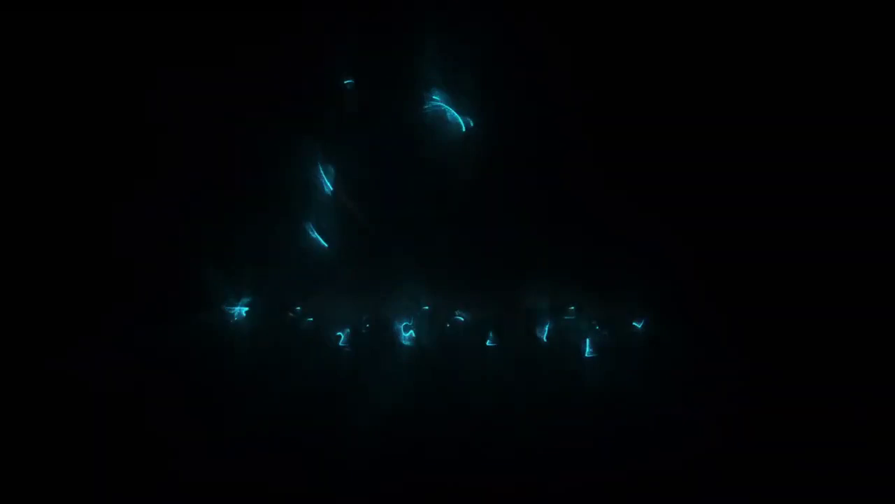